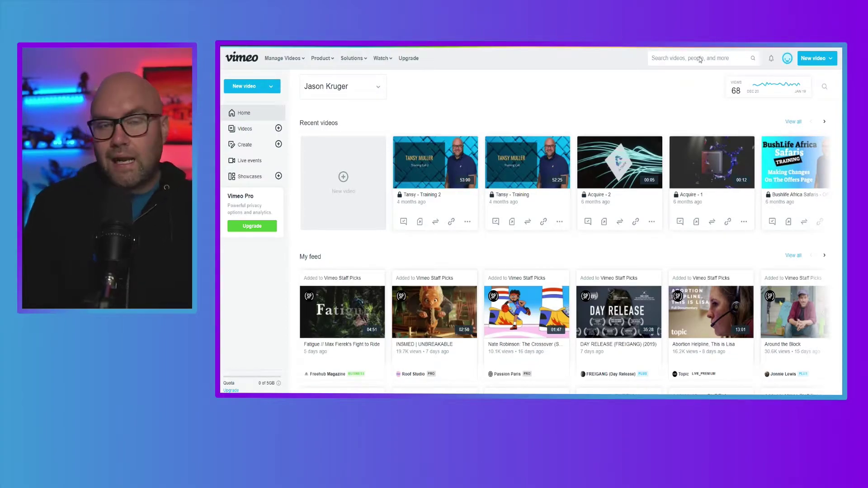
- Go to the account's Vimeo profile page through the avatar menu in the header
mouse_move(787, 60)
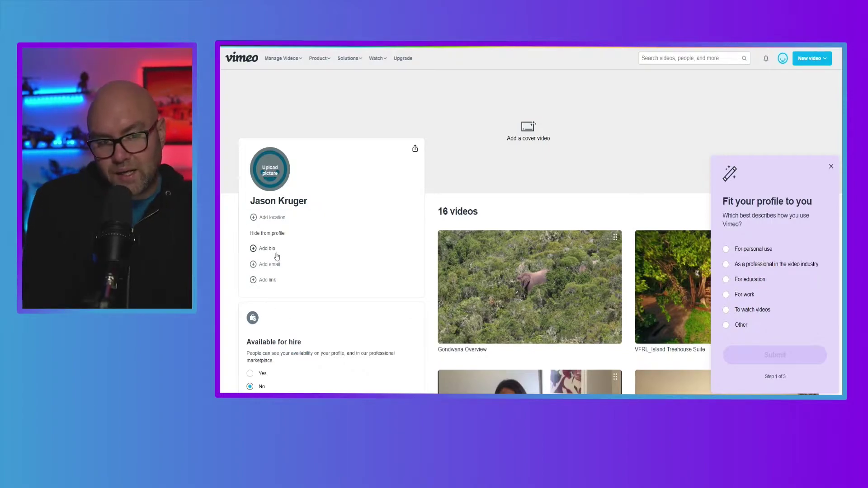
- Close the 'Fit your profile to you' questionnaire and show the New video options
click(831, 168)
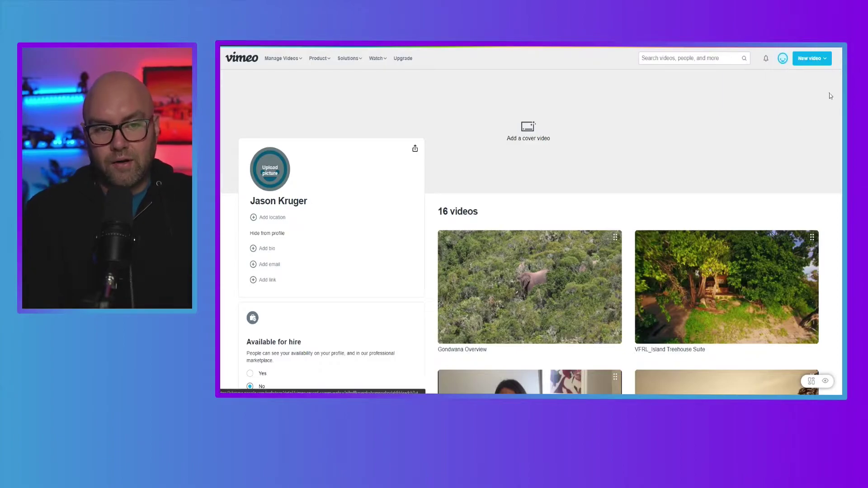
mouse_move(809, 62)
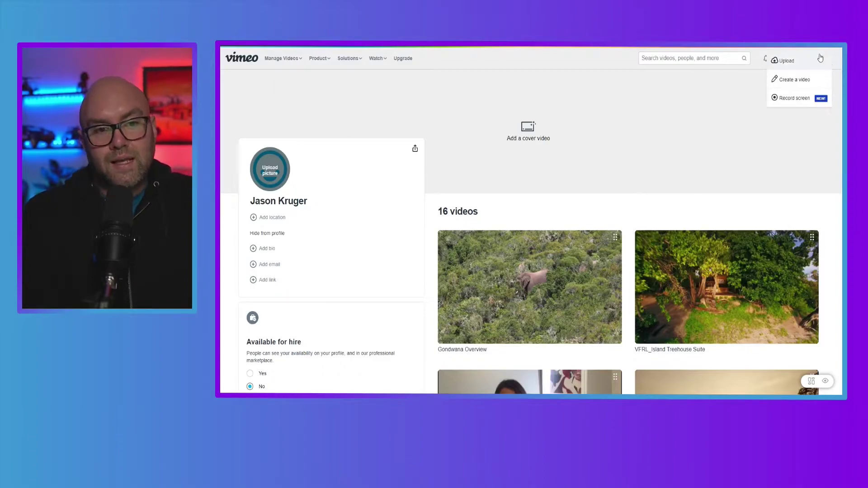
- Open My Videos under Manage Videos to see the full video library
click(784, 63)
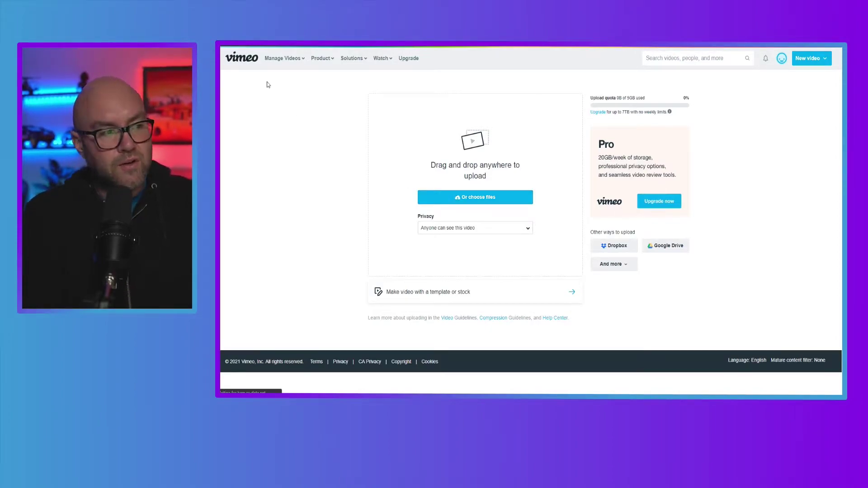
mouse_move(288, 60)
click(281, 77)
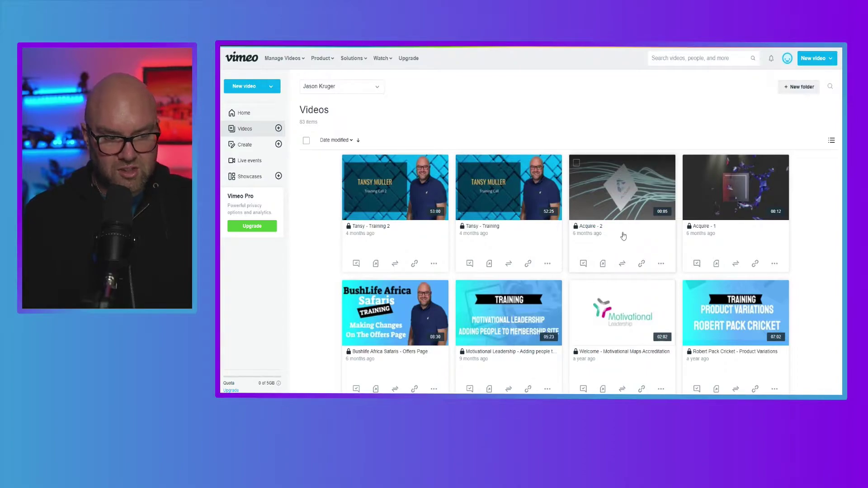
- Open the Acquire - 2 video's settings and glance at its Share options
click(626, 196)
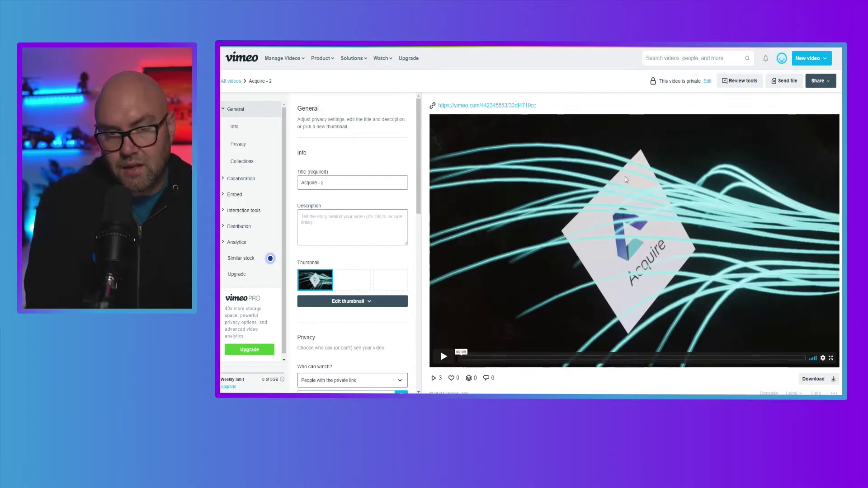
mouse_move(382, 71)
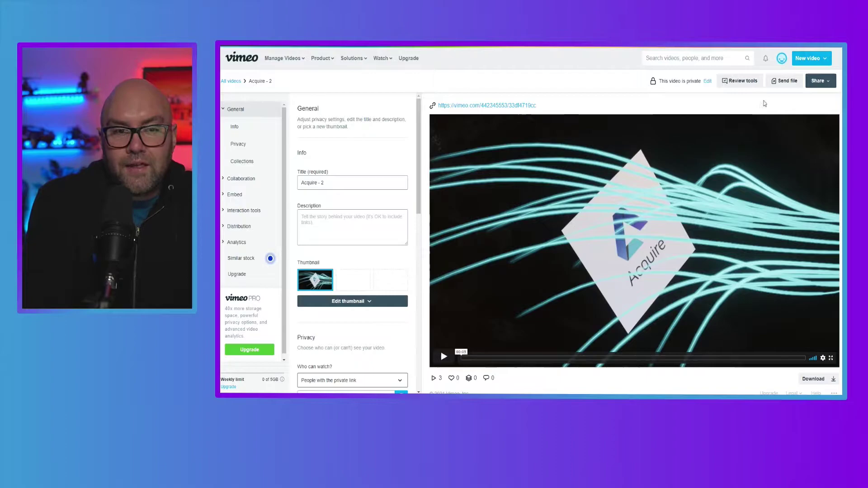
click(824, 85)
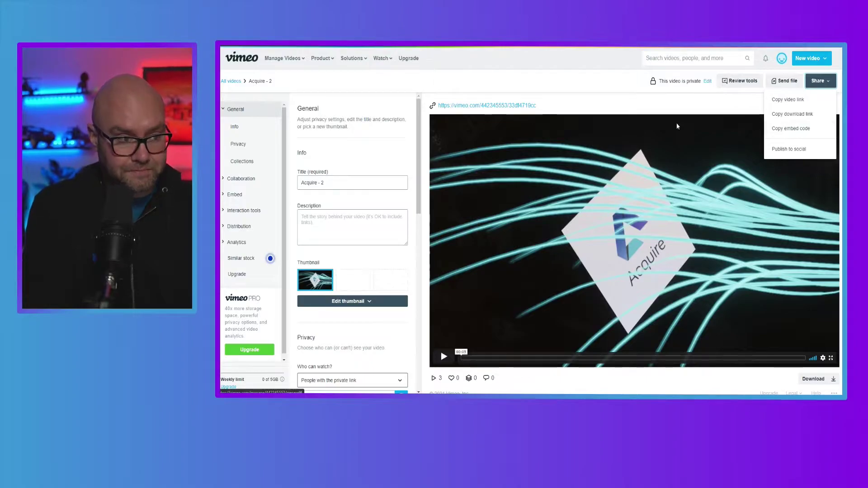
click(439, 79)
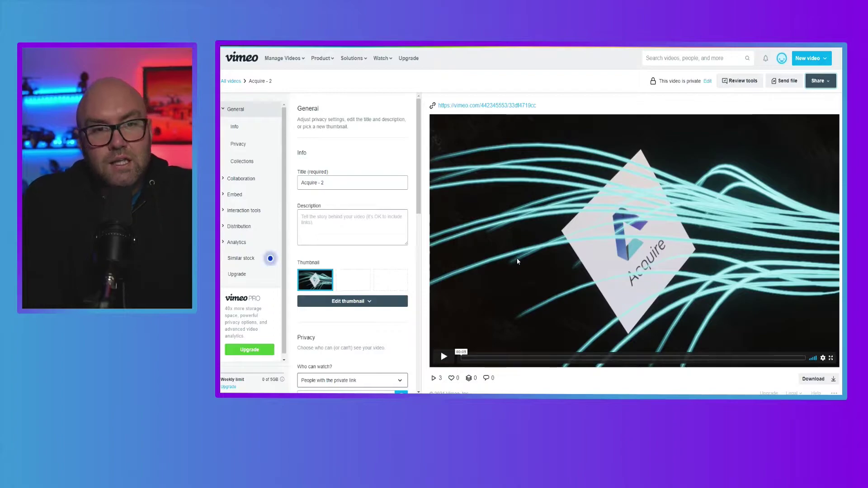
click(367, 302)
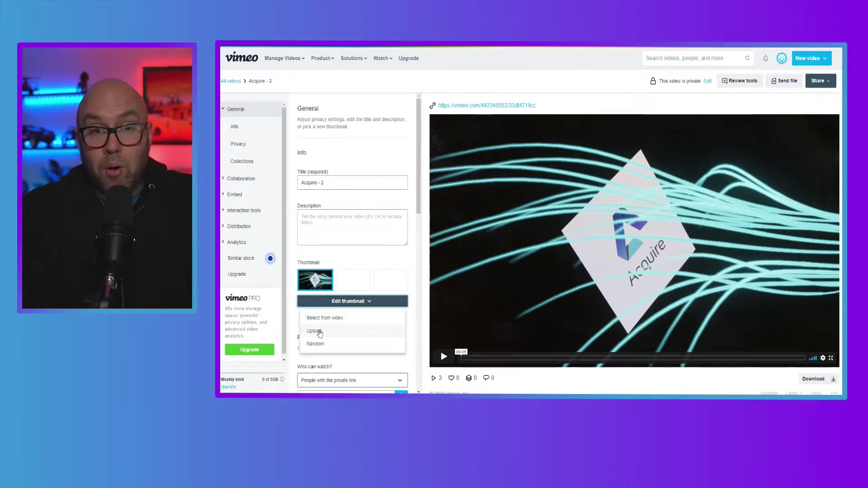
click(379, 261)
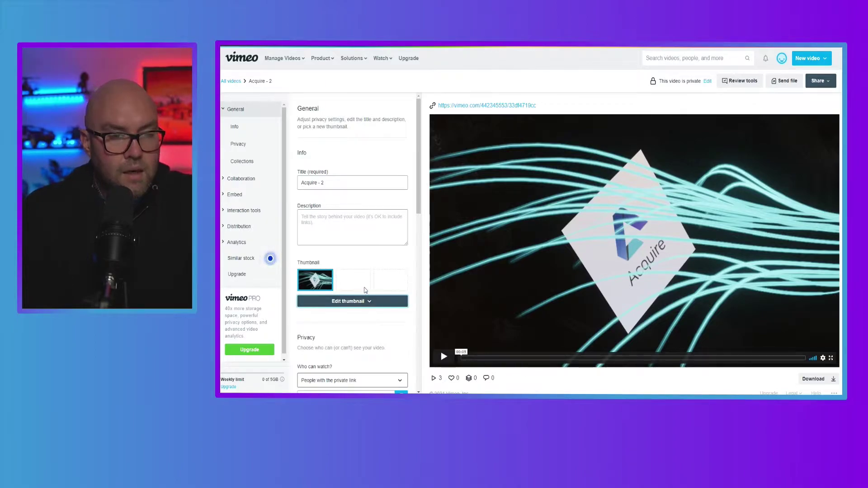
scroll(370, 293, down, 2)
scroll(370, 293, down, 1)
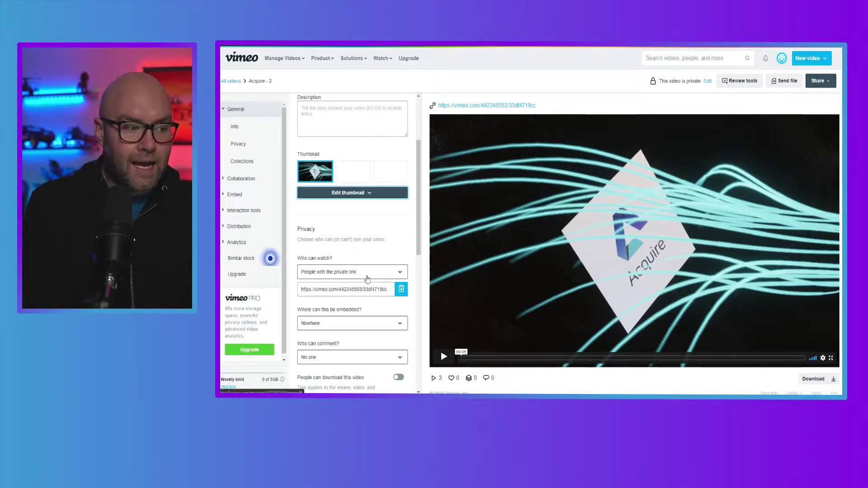
click(398, 274)
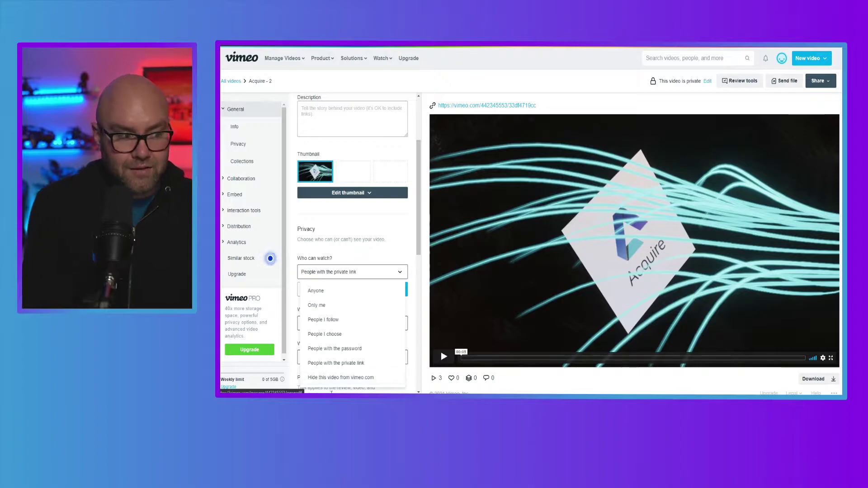
click(398, 235)
scroll(362, 253, down, 2)
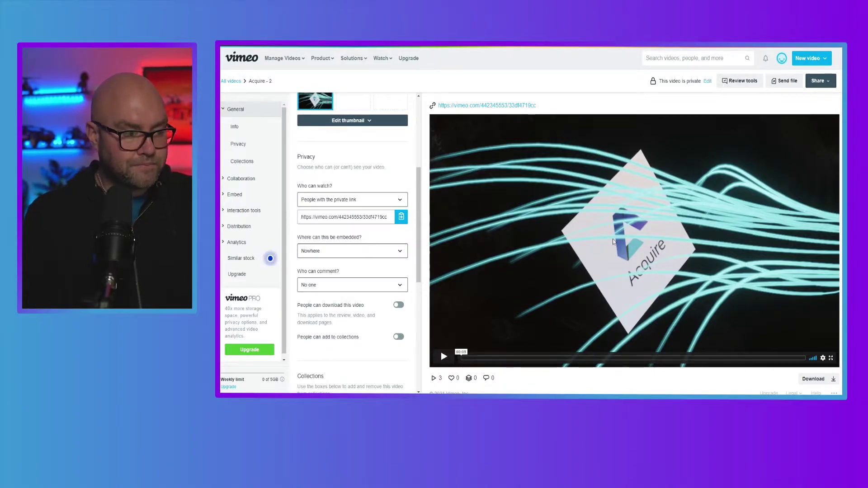
click(389, 253)
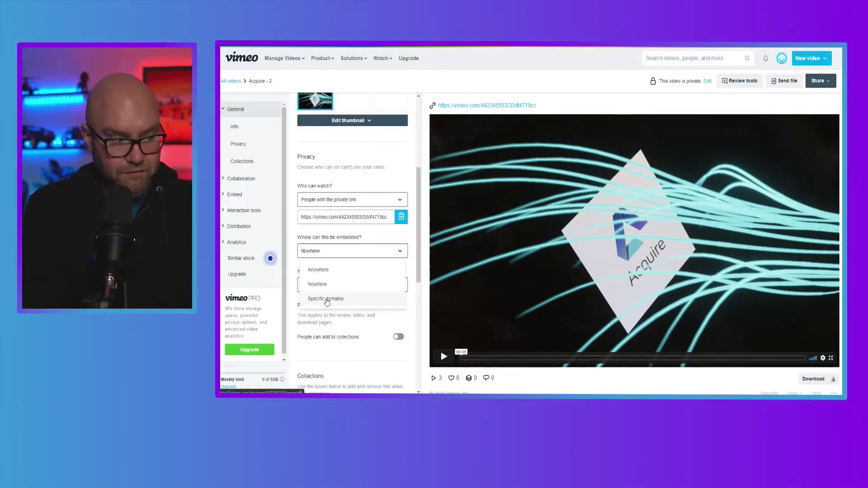
click(374, 232)
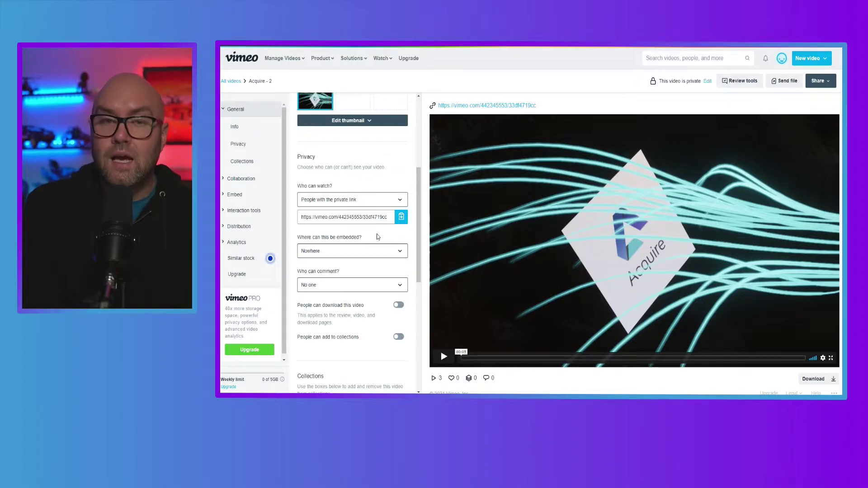
click(331, 286)
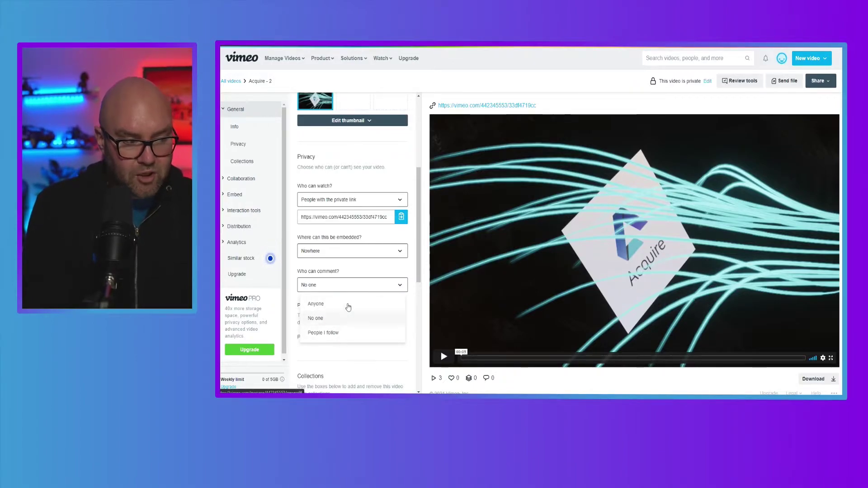
click(412, 359)
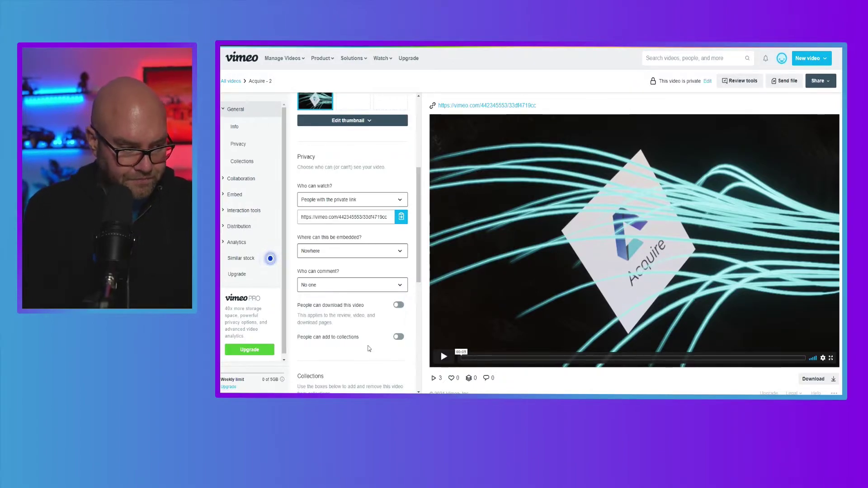
scroll(414, 307, down, 1)
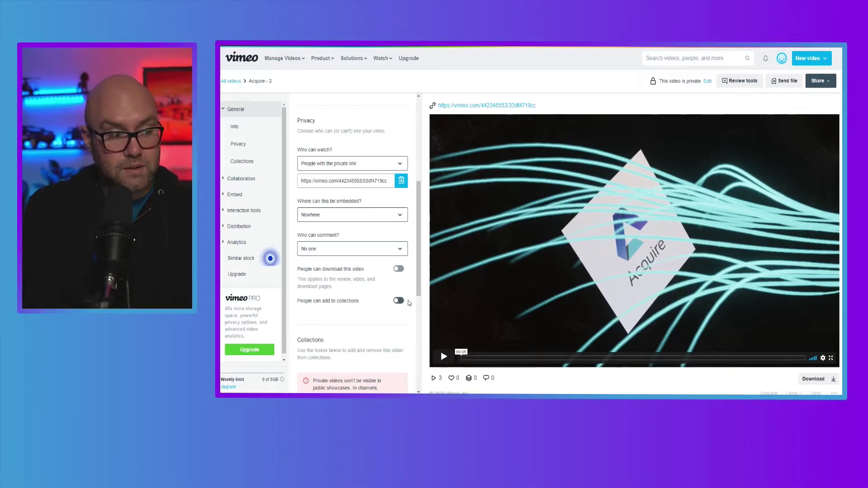
click(399, 269)
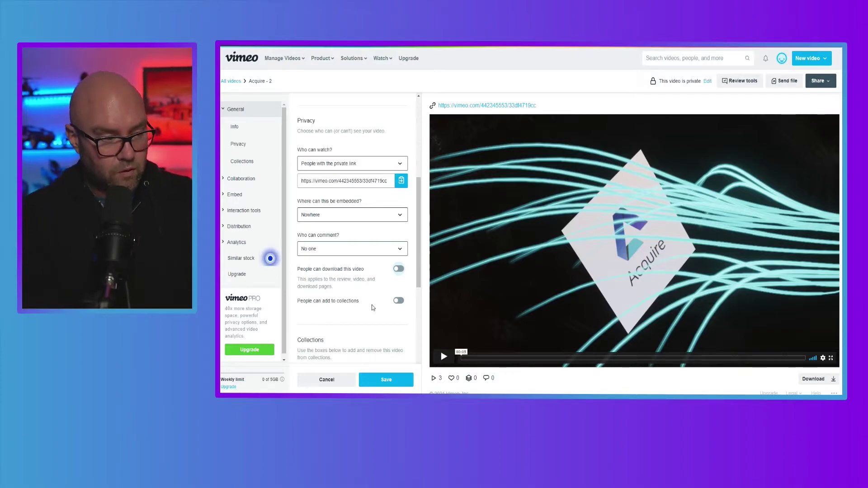
scroll(371, 305, down, 4)
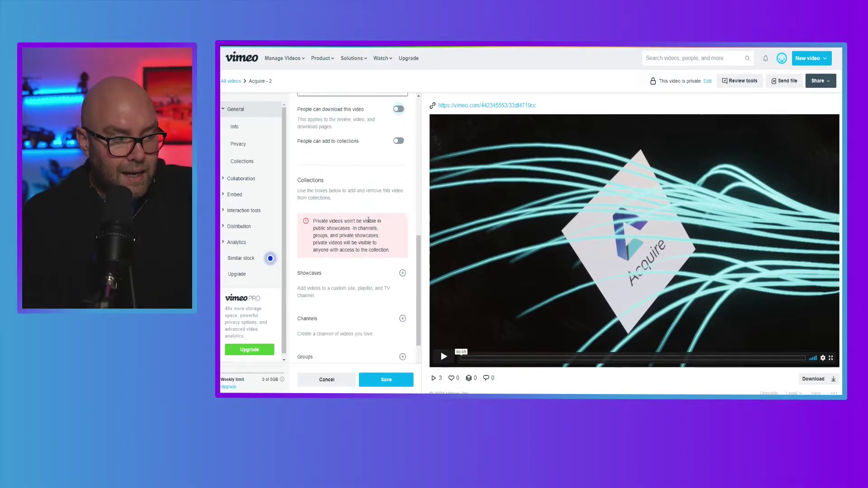
scroll(391, 158, up, 1)
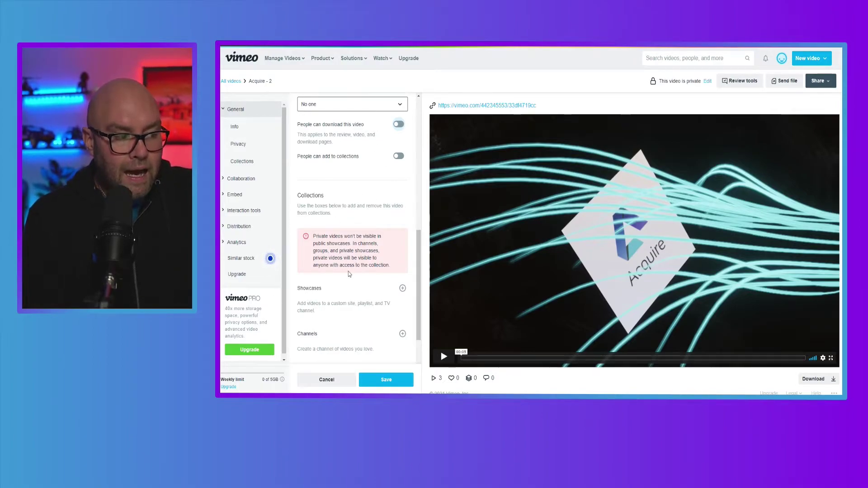
scroll(360, 301, down, 2)
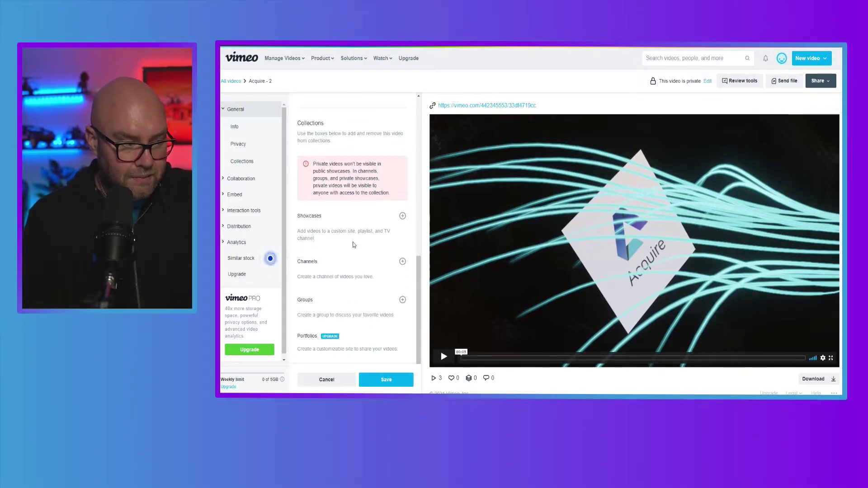
scroll(353, 231, down, 1)
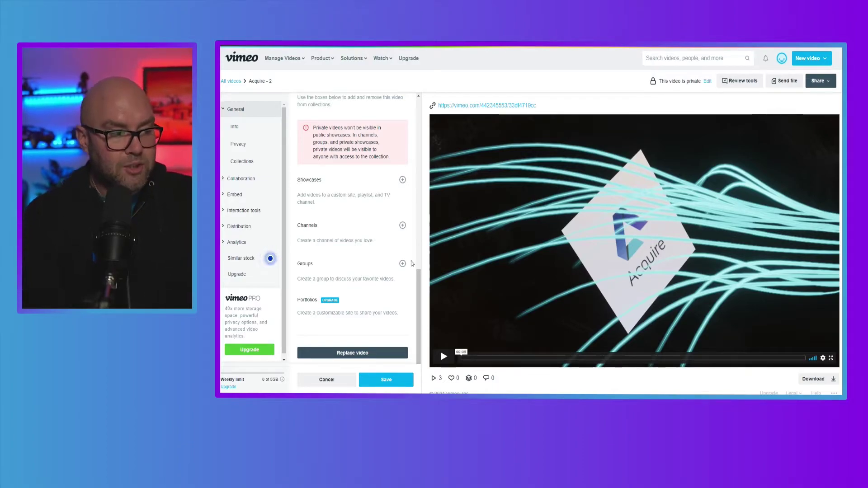
scroll(384, 184, down, 1)
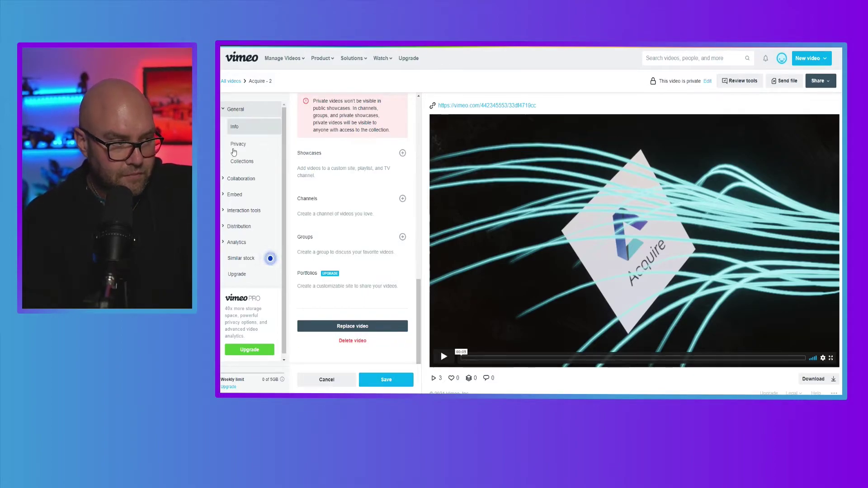
- Open Acquire - 2's Embed settings from the Collaboration section
click(236, 179)
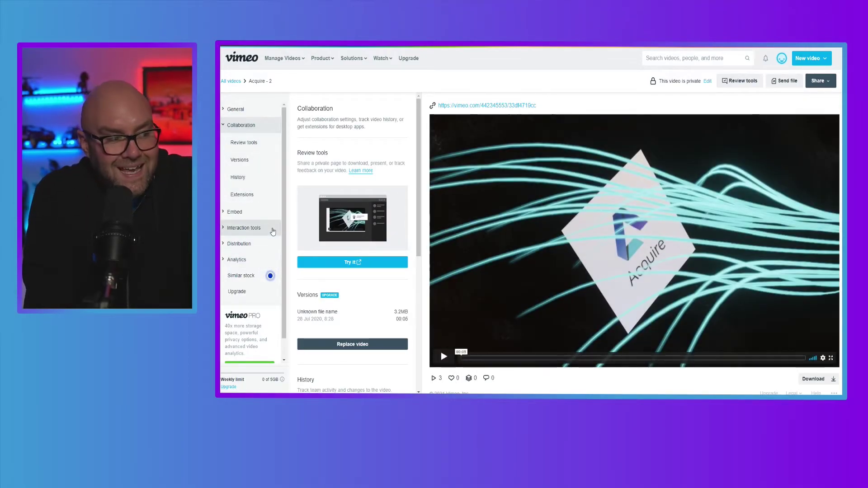
click(236, 220)
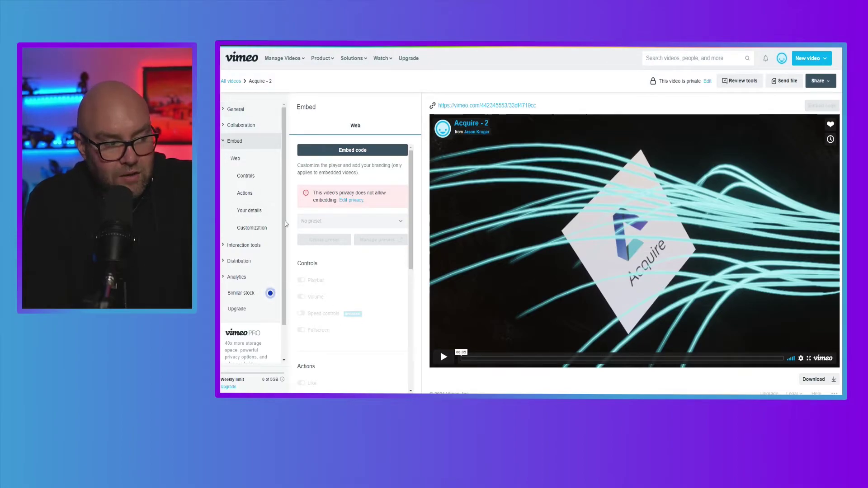
- In General settings, set Who can watch? to Anyone
click(237, 110)
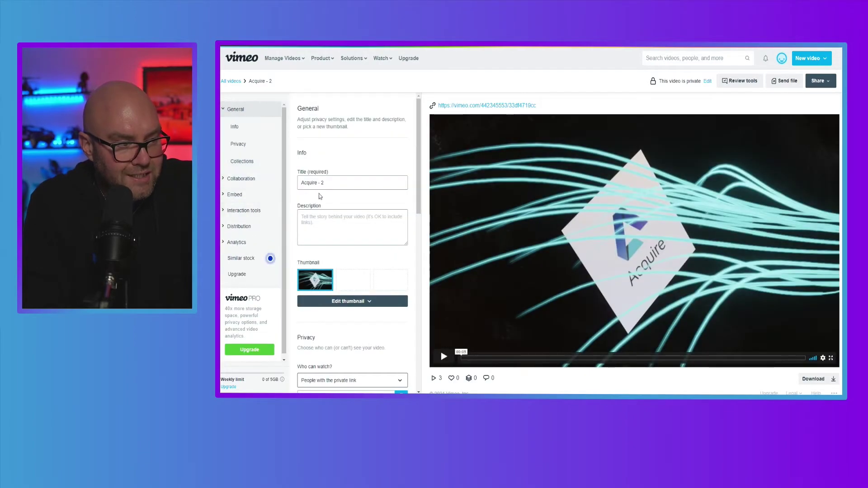
scroll(358, 306, down, 3)
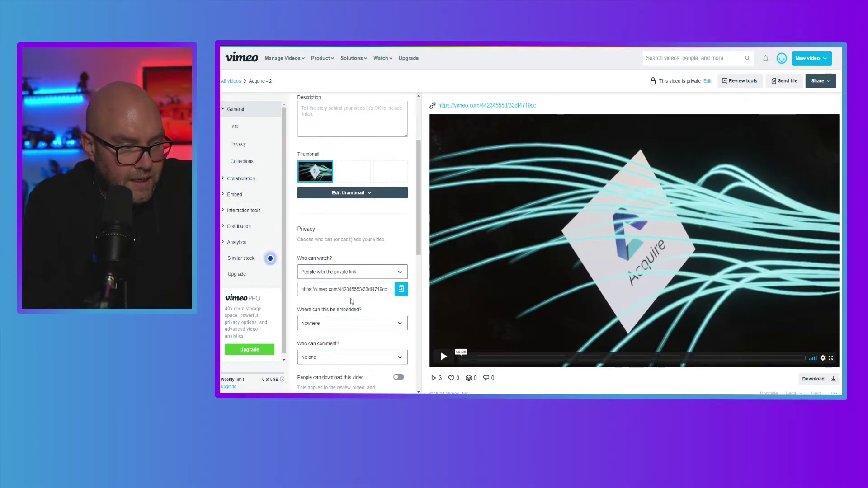
click(351, 273)
click(329, 293)
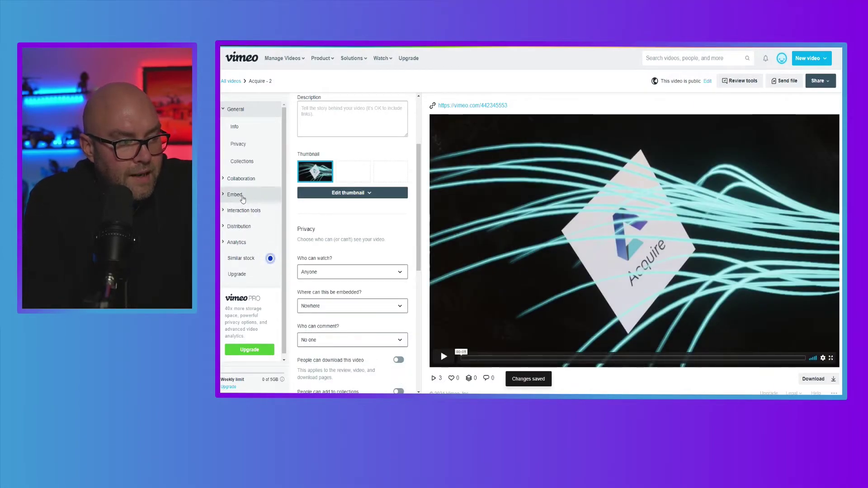
- Copy the video's embed code from the Embed settings
click(235, 195)
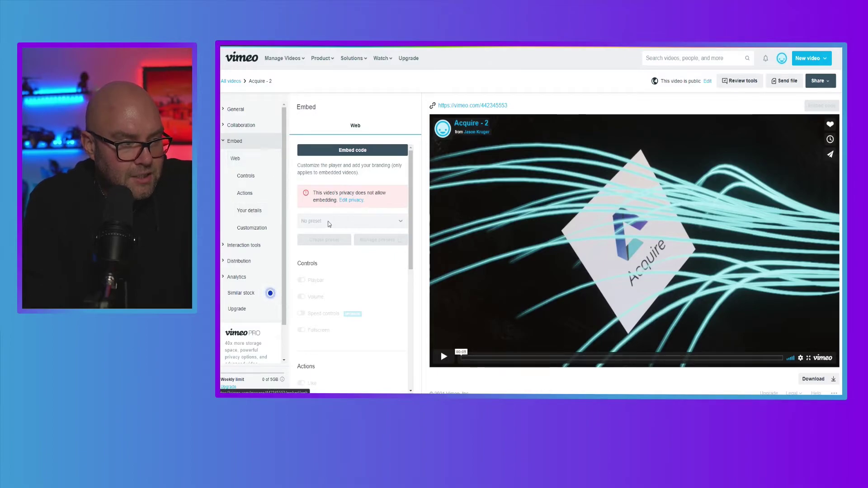
click(360, 152)
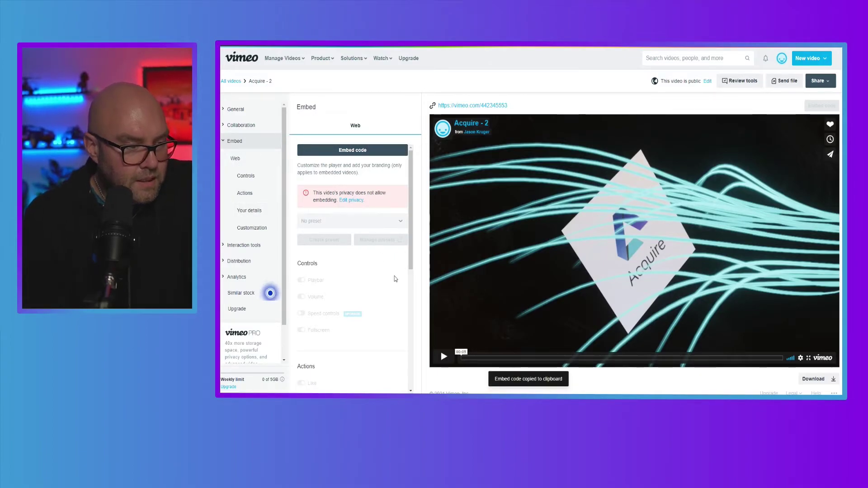
scroll(360, 273, down, 4)
scroll(358, 274, up, 4)
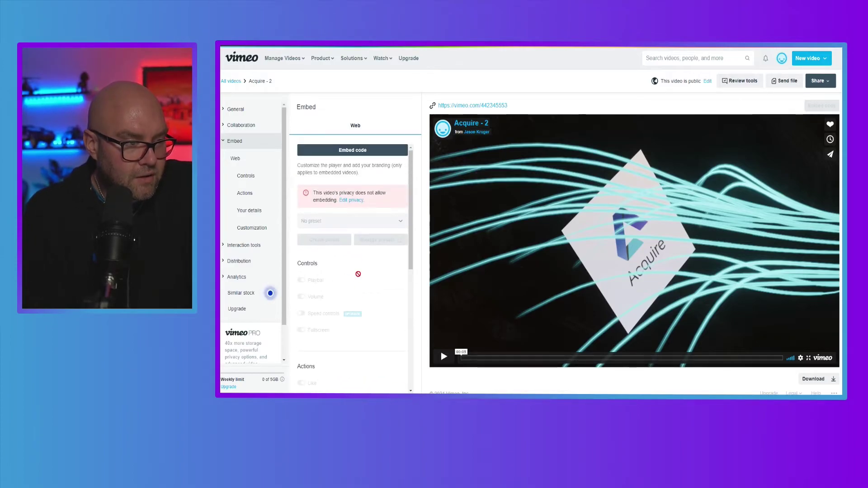
- Set embedding to Anywhere and viewing to People with the private link, then save
click(351, 200)
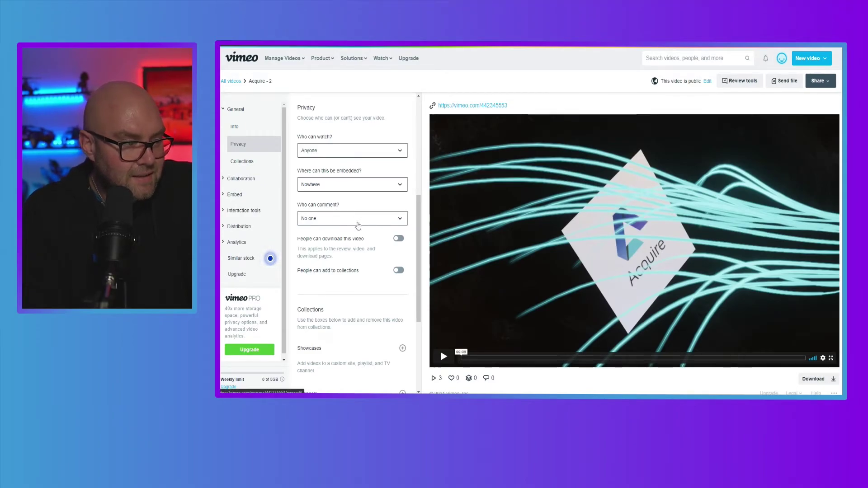
scroll(366, 239, down, 3)
scroll(366, 239, up, 5)
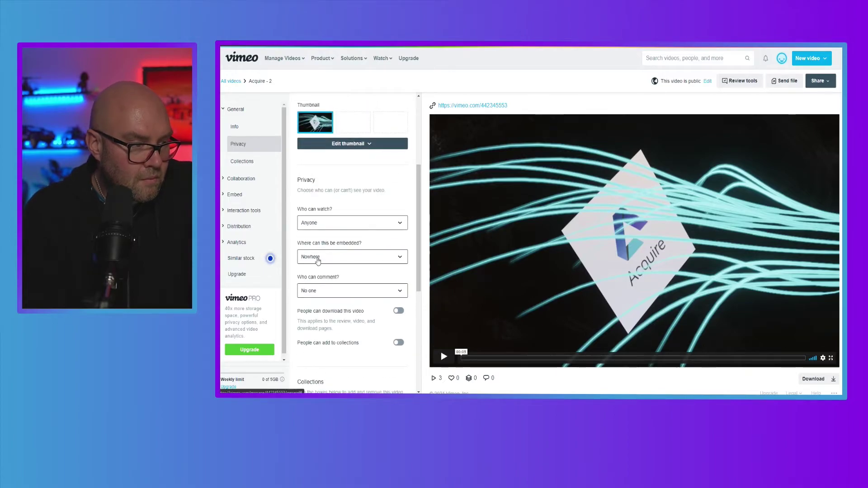
click(319, 257)
click(318, 276)
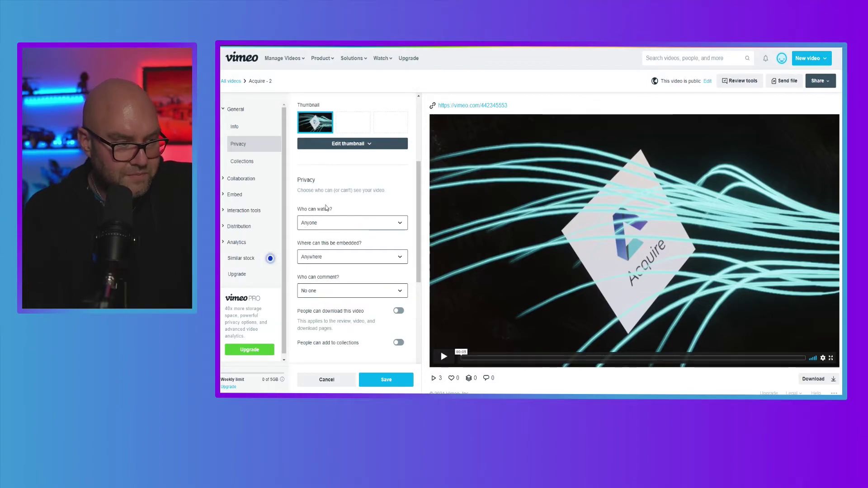
click(351, 228)
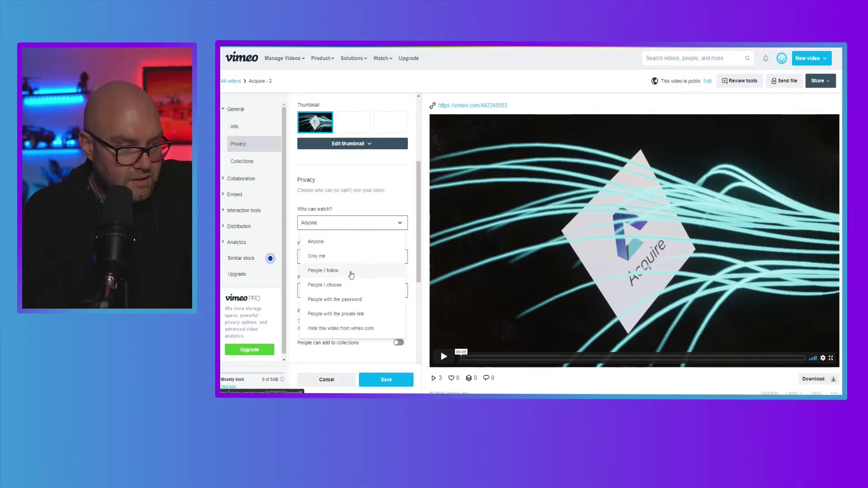
click(345, 313)
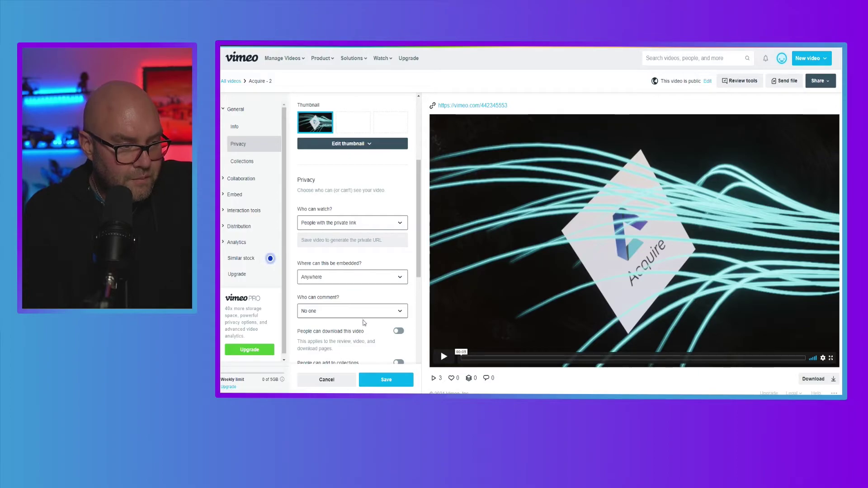
click(393, 376)
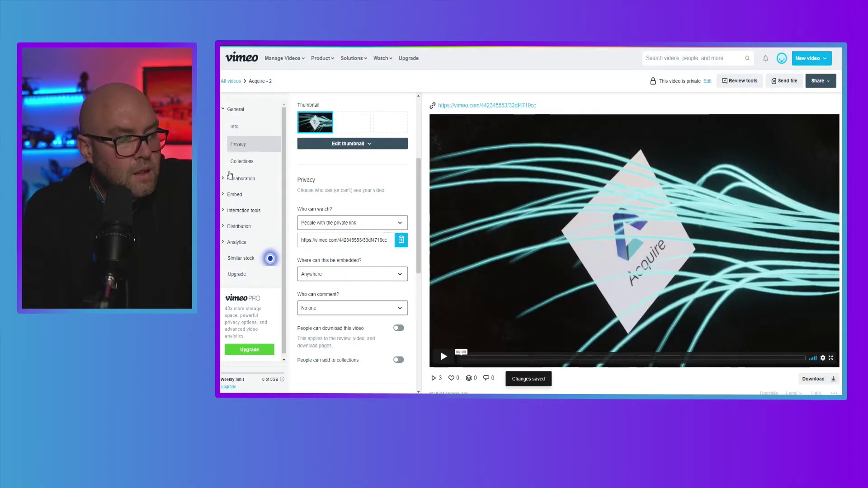
click(234, 195)
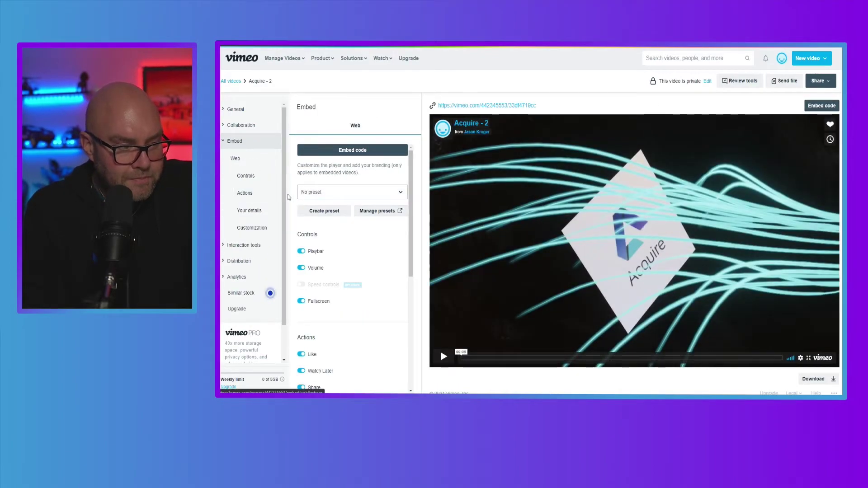
scroll(352, 245, down, 2)
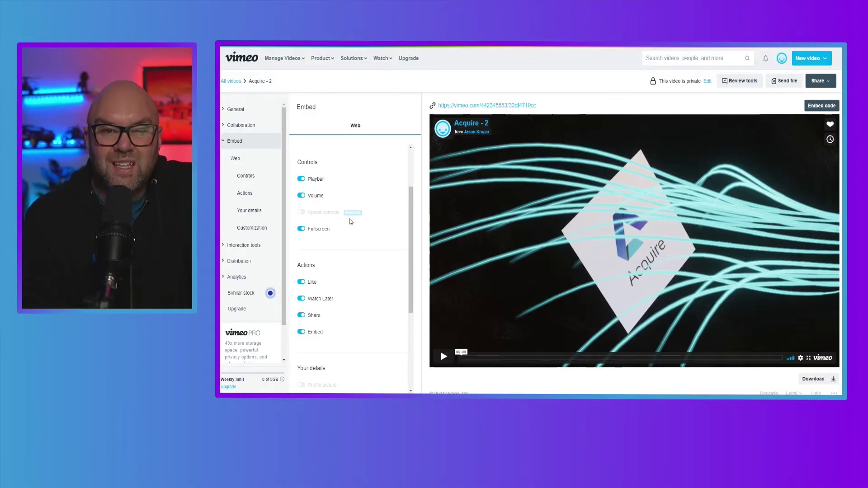
click(301, 179)
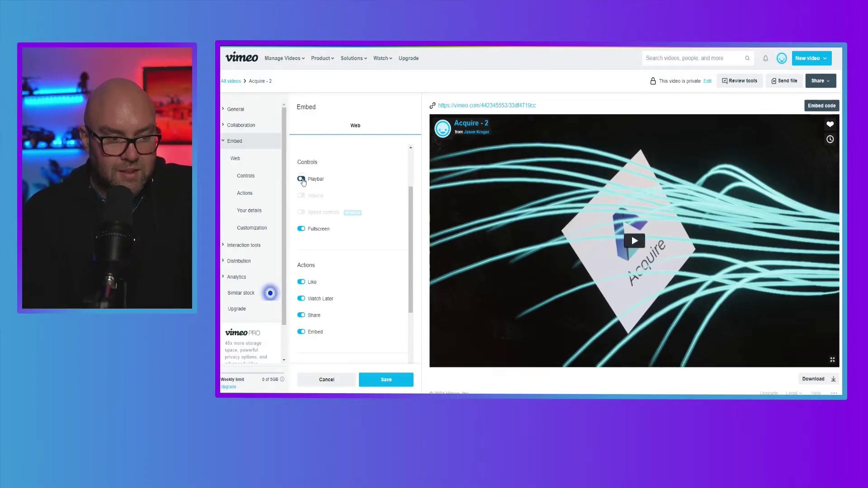
click(301, 179)
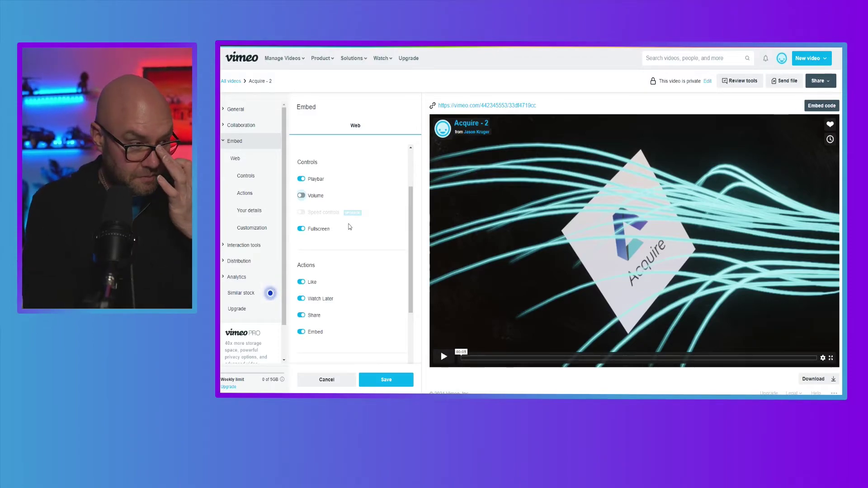
click(301, 230)
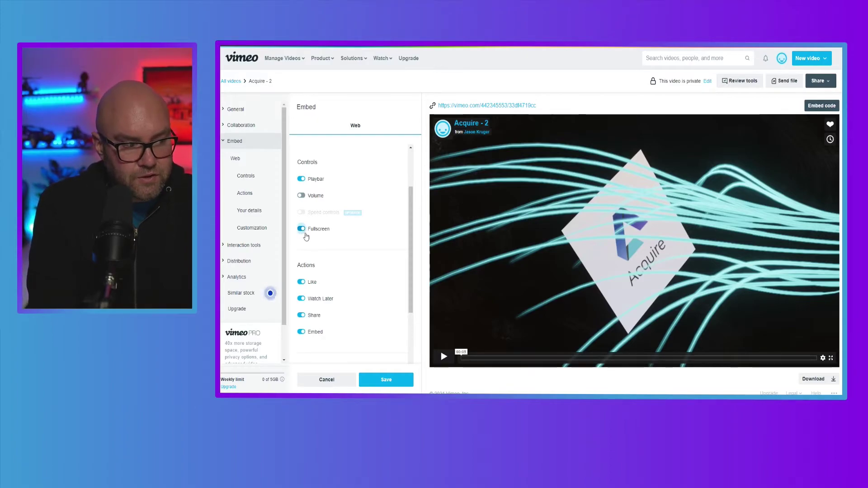
scroll(341, 284, down, 1)
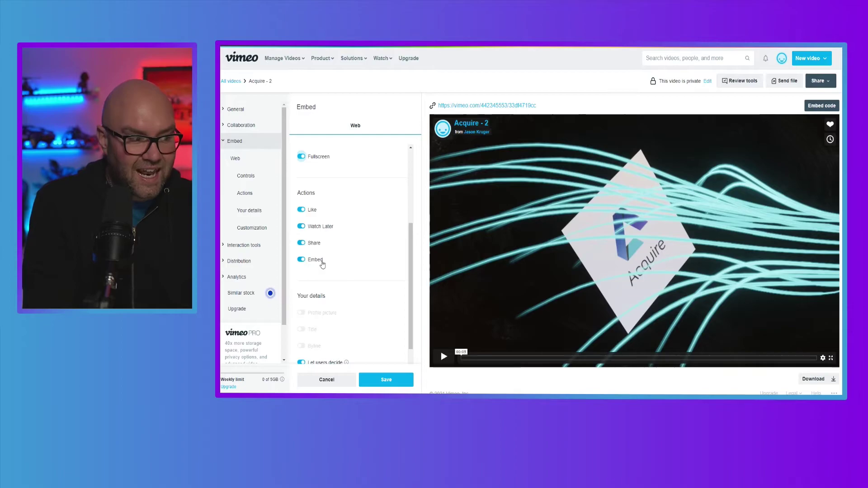
scroll(321, 249, down, 2)
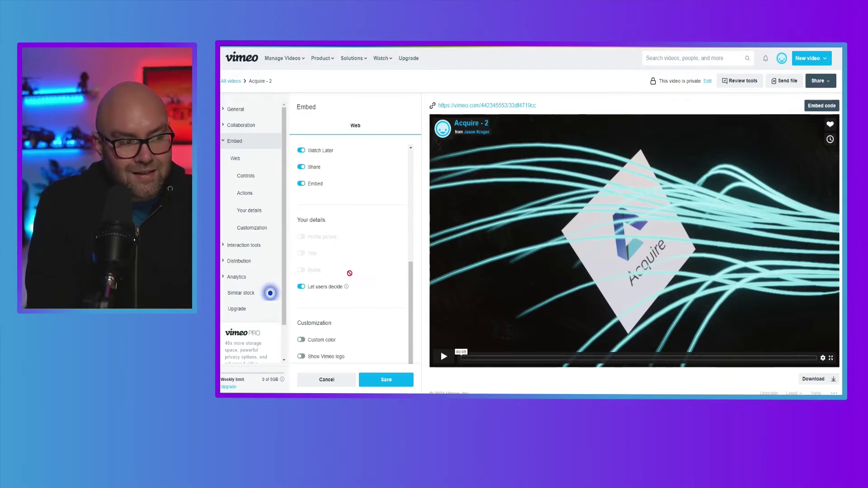
scroll(350, 273, up, 5)
scroll(350, 273, up, 1)
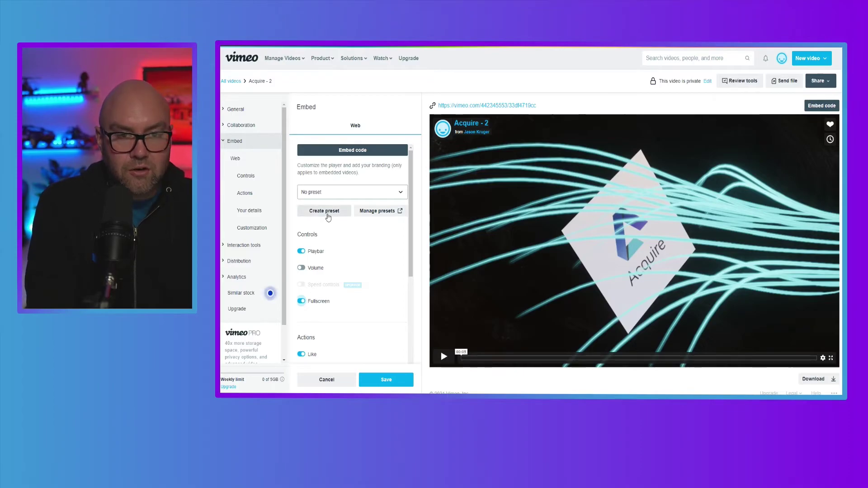
- Choose the Membership Site preset for Acquire - 2's embed player
click(341, 194)
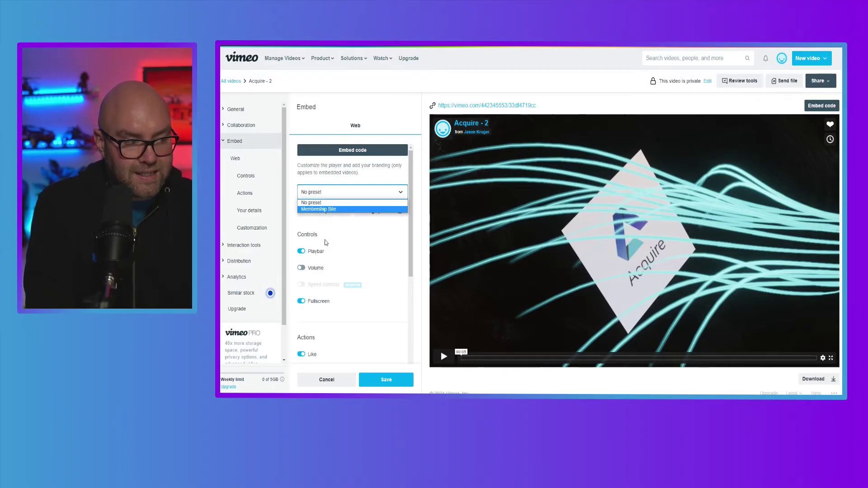
key(Escape)
key(Down)
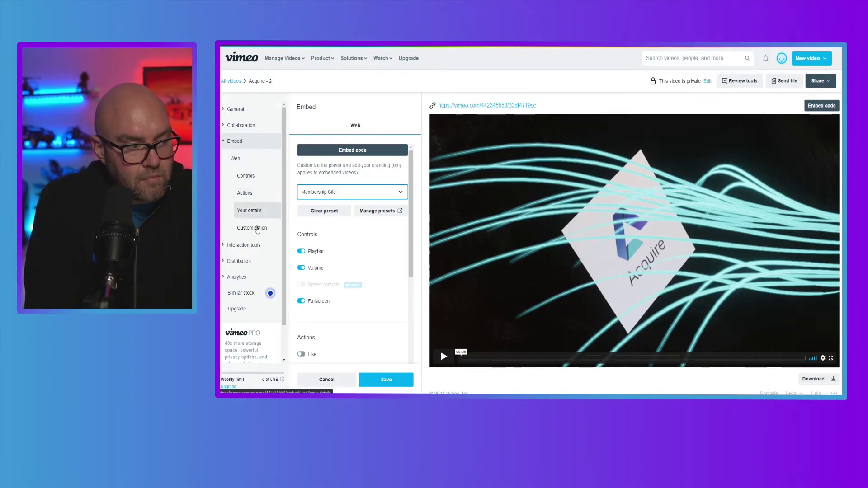
click(245, 249)
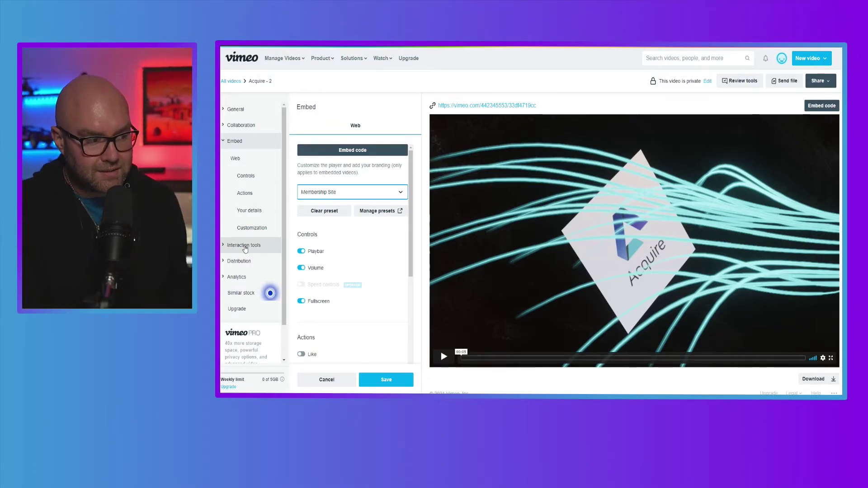
- In Interaction tools, change the end screen from Loop to Thumbnail and add it
click(244, 248)
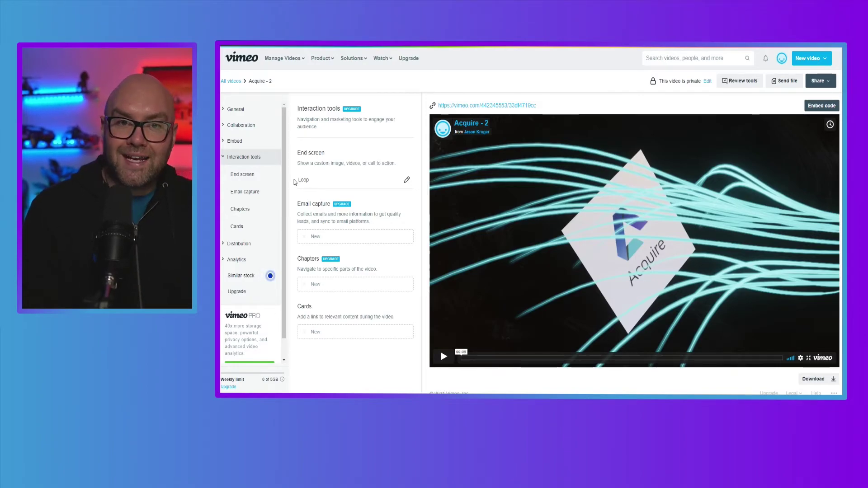
click(407, 181)
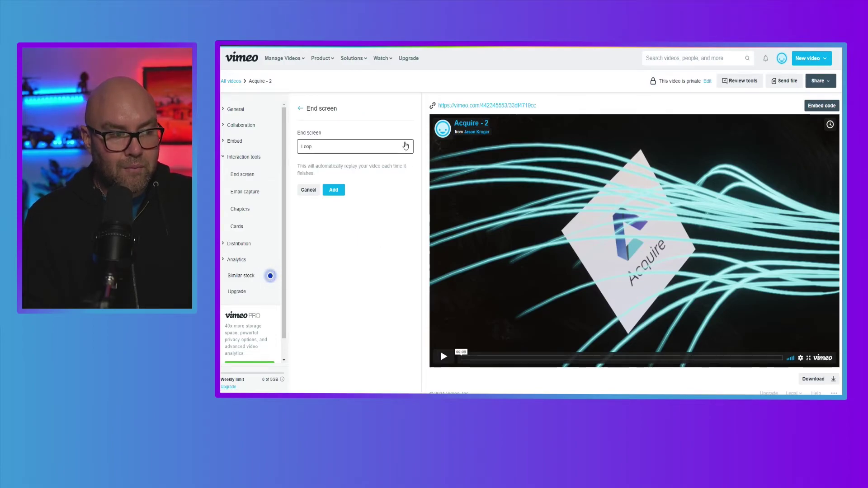
click(406, 146)
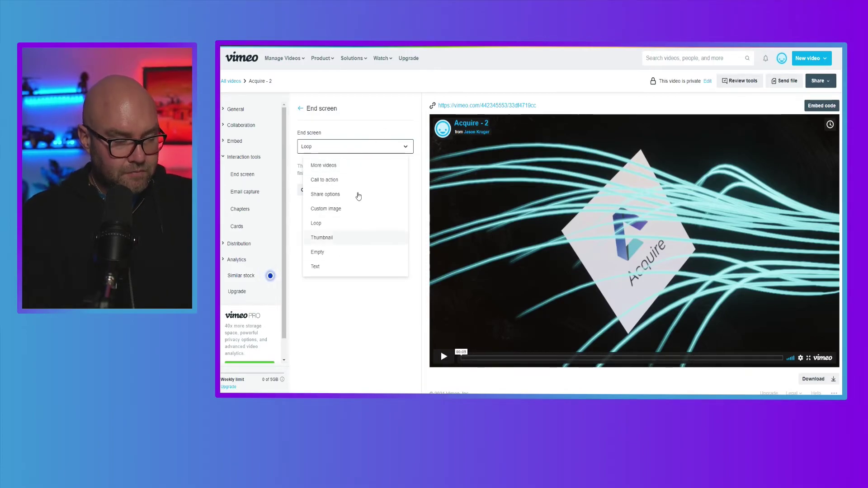
click(321, 144)
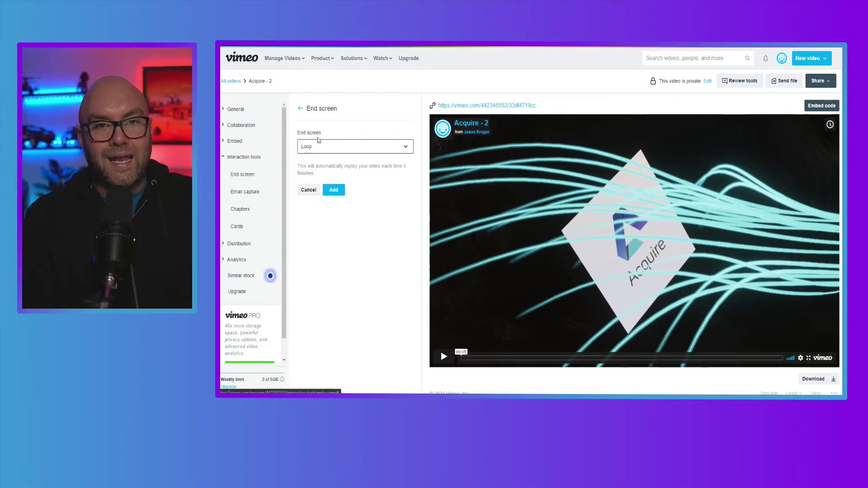
click(323, 149)
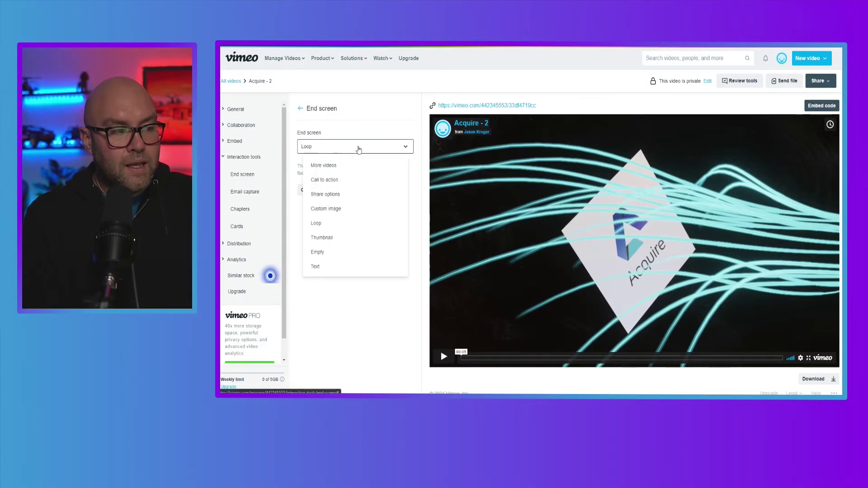
click(322, 238)
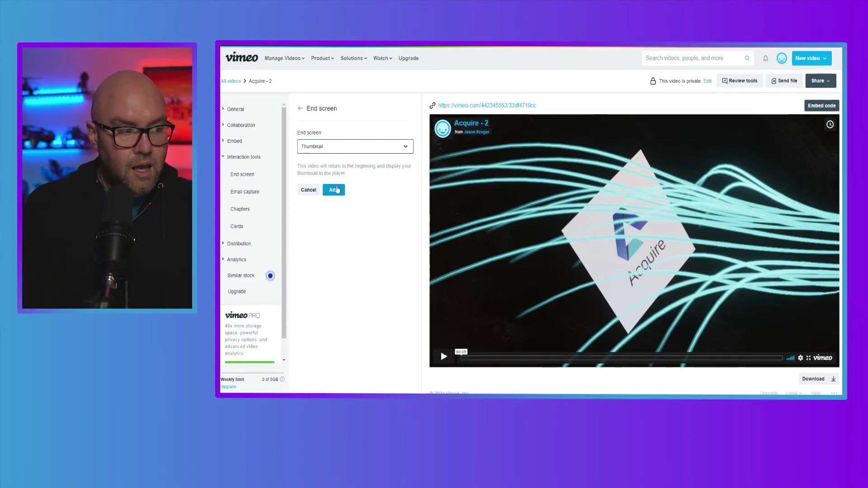
click(334, 190)
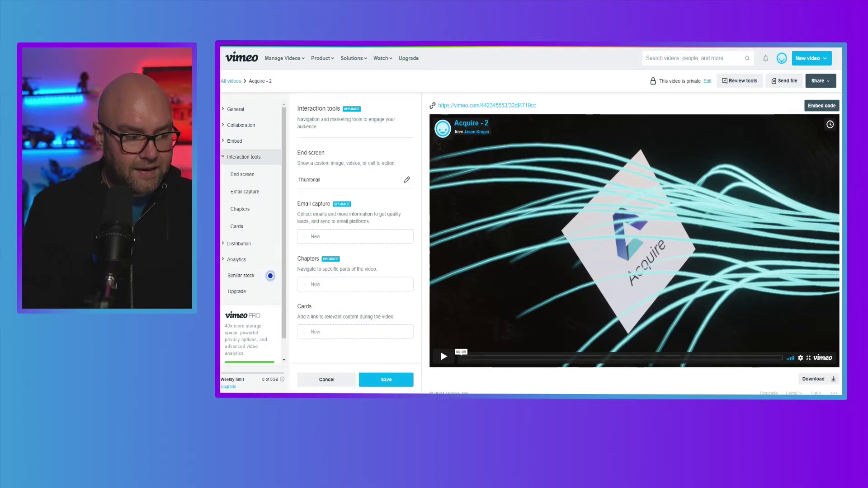
- Save Acquire - 2's Interaction tools settings with the Thumbnail end screen
click(390, 382)
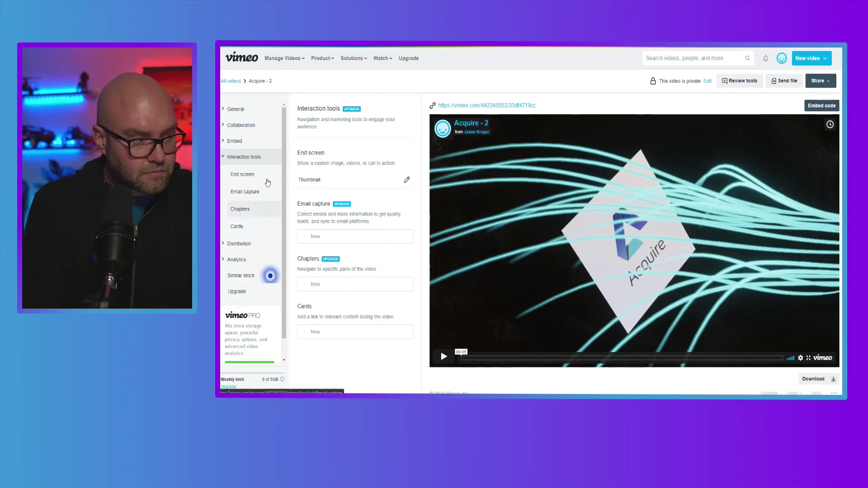
- Show Acquire - 2's Distribution settings, listing Facebook, YouTube, Twitter, LinkedIn, Pinterest and Shopify
click(239, 245)
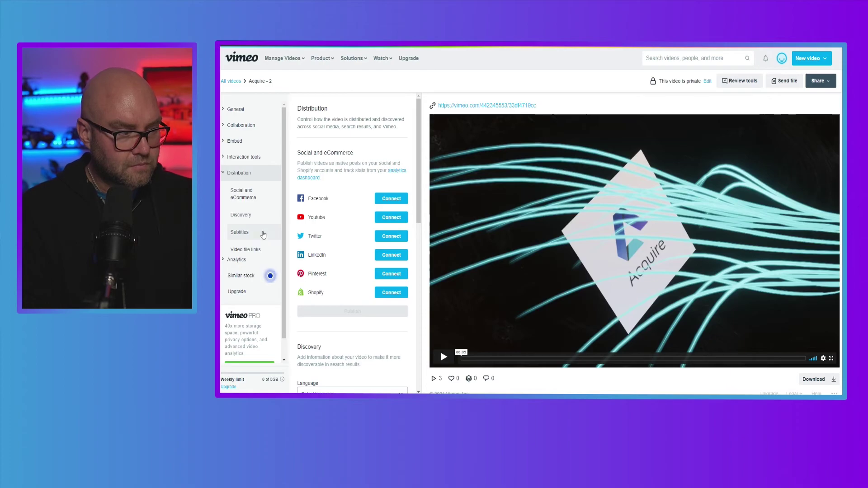
- Show Acquire - 2's Analytics with its 30-day views, impressions and view rate
click(246, 260)
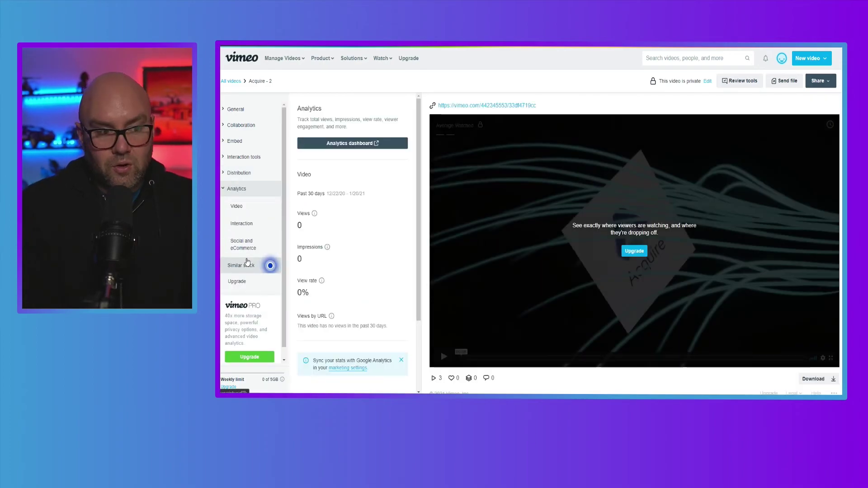